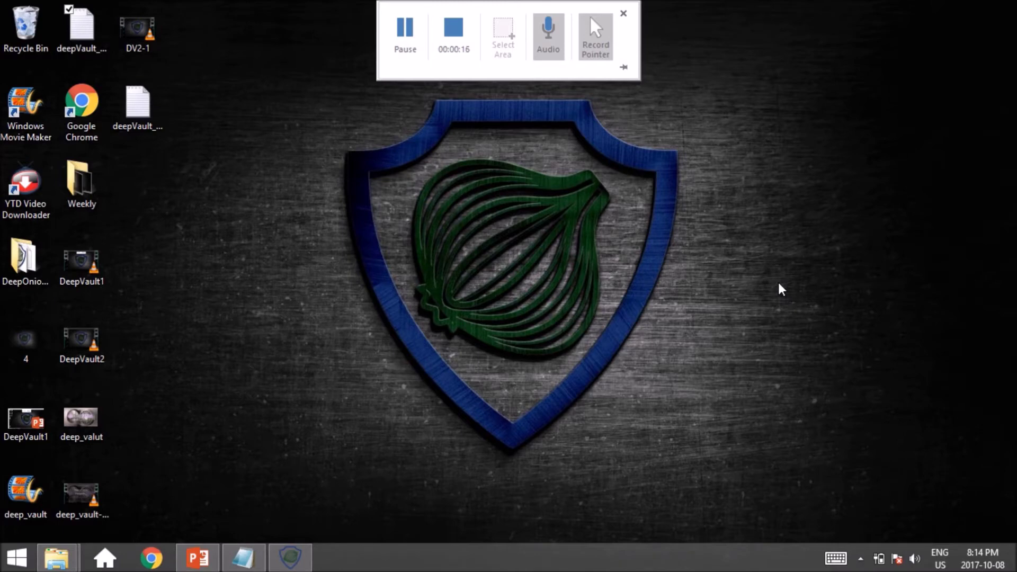
# - Restore the DeepOnion wallet window from the taskbar
pyautogui.click(291, 557)
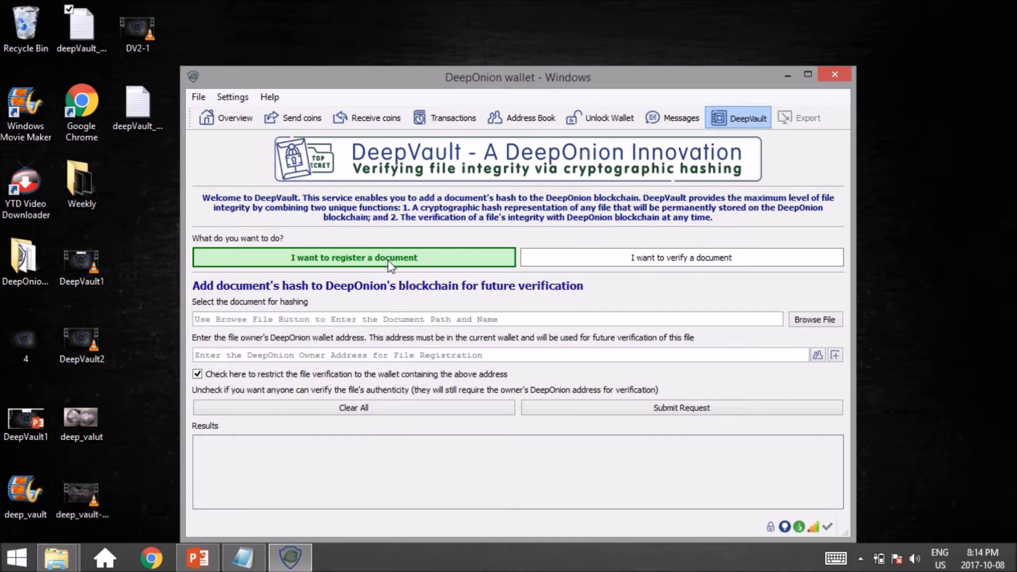
# - Select deepVault_testingz_file..txt from the Desktop as the document to register
pyautogui.click(811, 318)
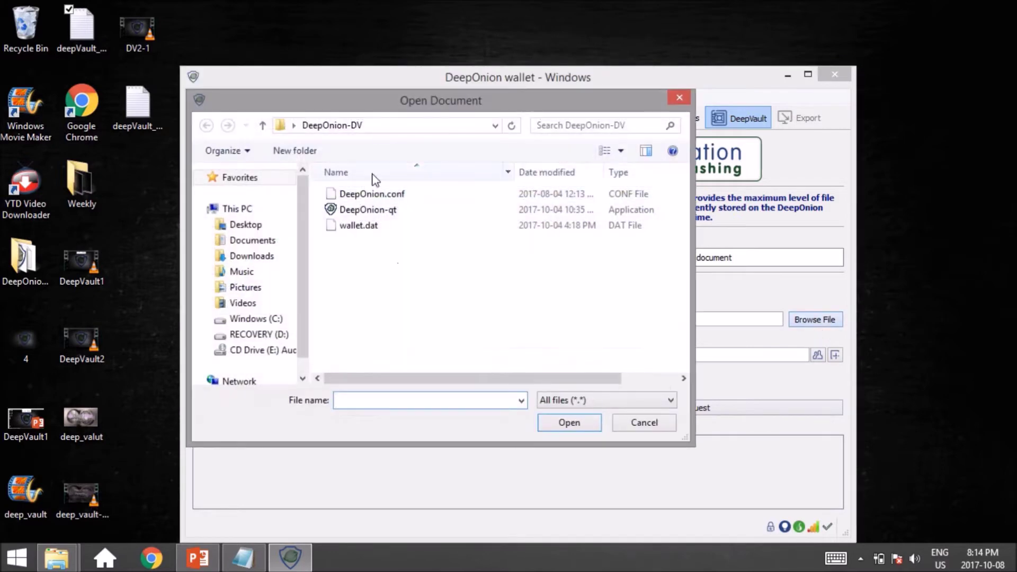
pyautogui.click(242, 225)
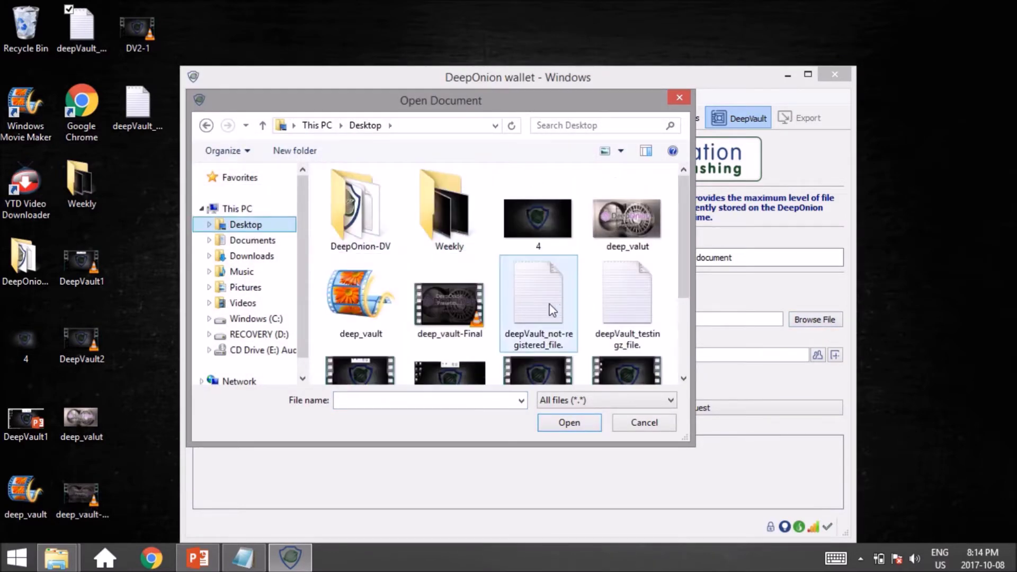
pyautogui.doubleClick(641, 300)
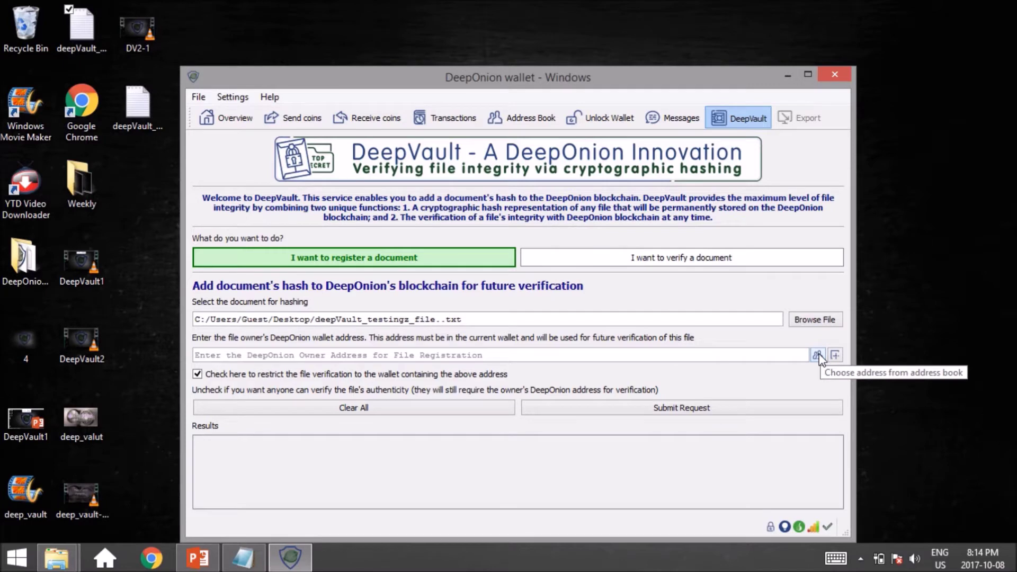
pyautogui.click(818, 355)
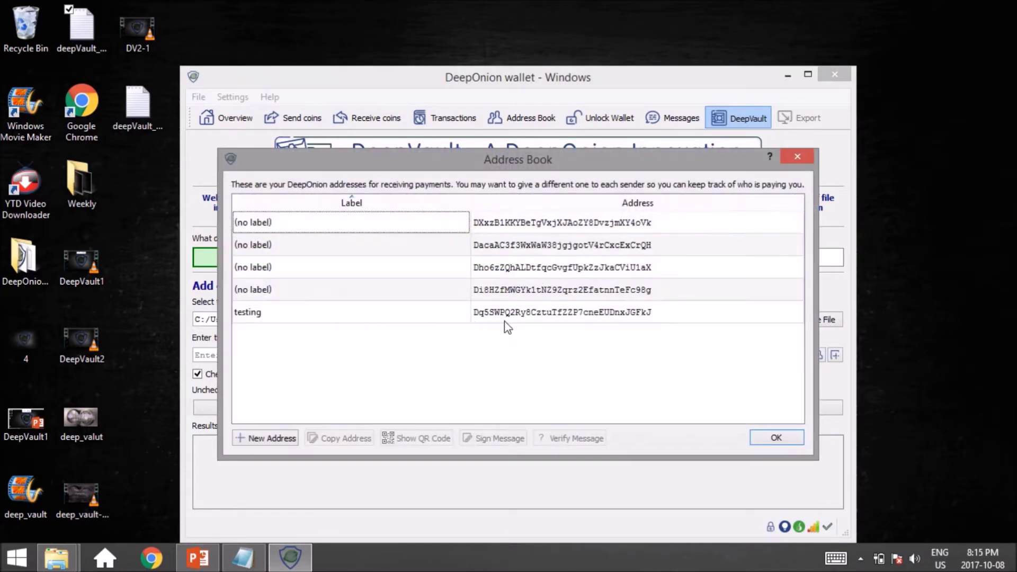
# - Make the 'testing' address the file owner, allow anyone to verify, and bring up the address note
pyautogui.doubleClick(504, 317)
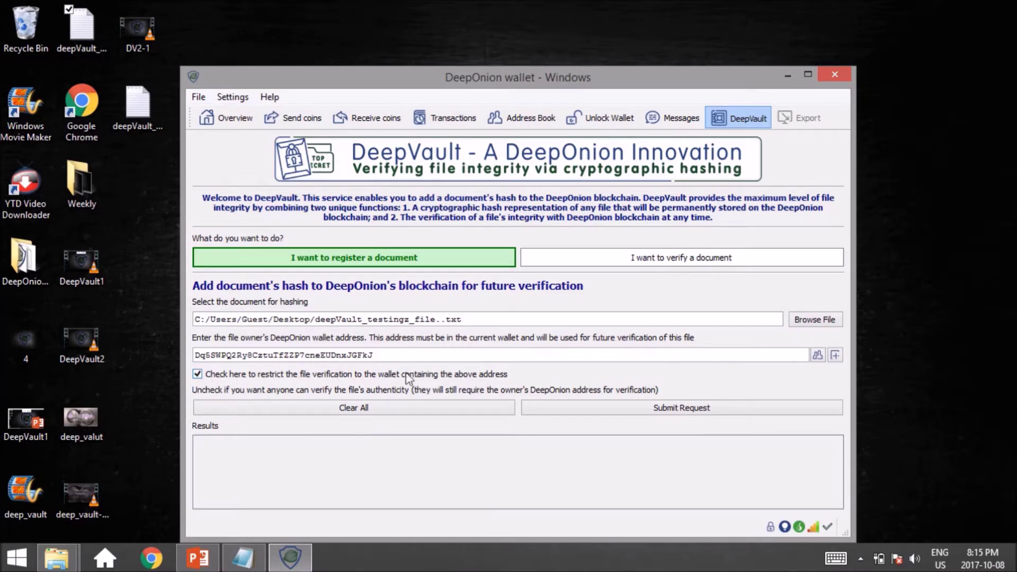
pyautogui.click(198, 376)
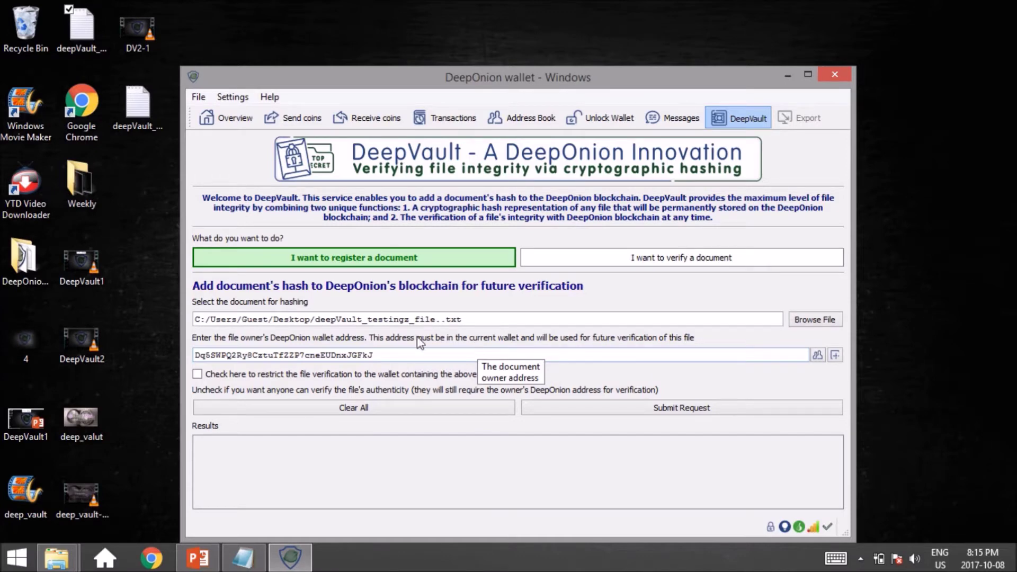
pyautogui.doubleClick(381, 355)
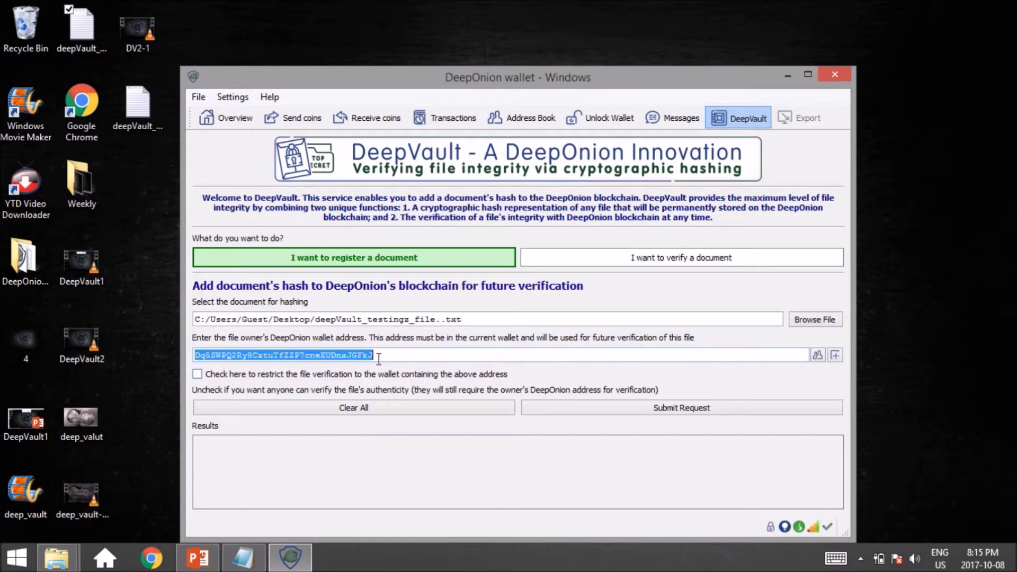
pyautogui.click(243, 557)
# - Compare the owner address line in the Notepad note, then return to the wallet
pyautogui.doubleClick(267, 210)
pyautogui.hotkey('ctrl', 'c')
pyautogui.click(267, 210)
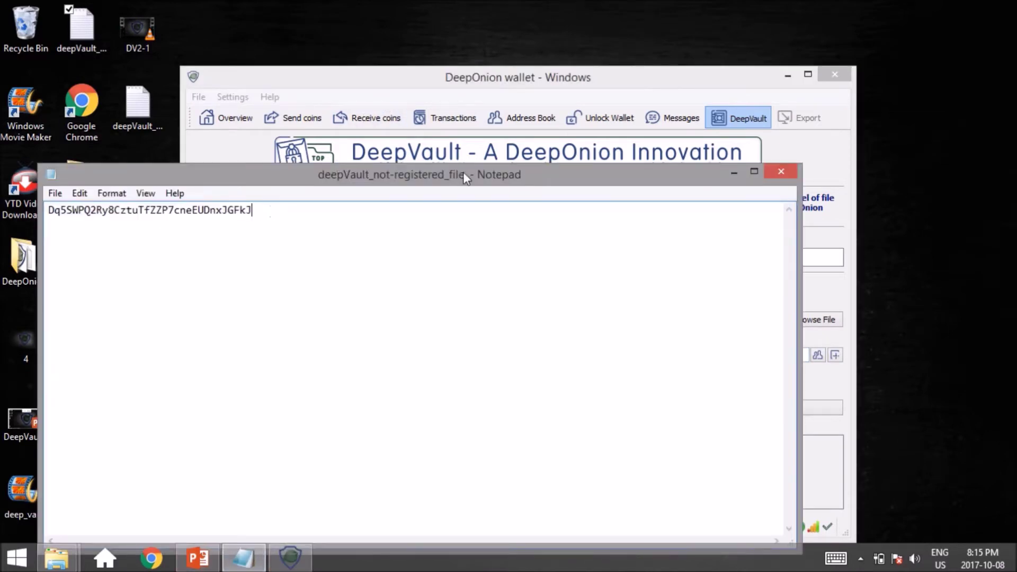
pyautogui.click(734, 172)
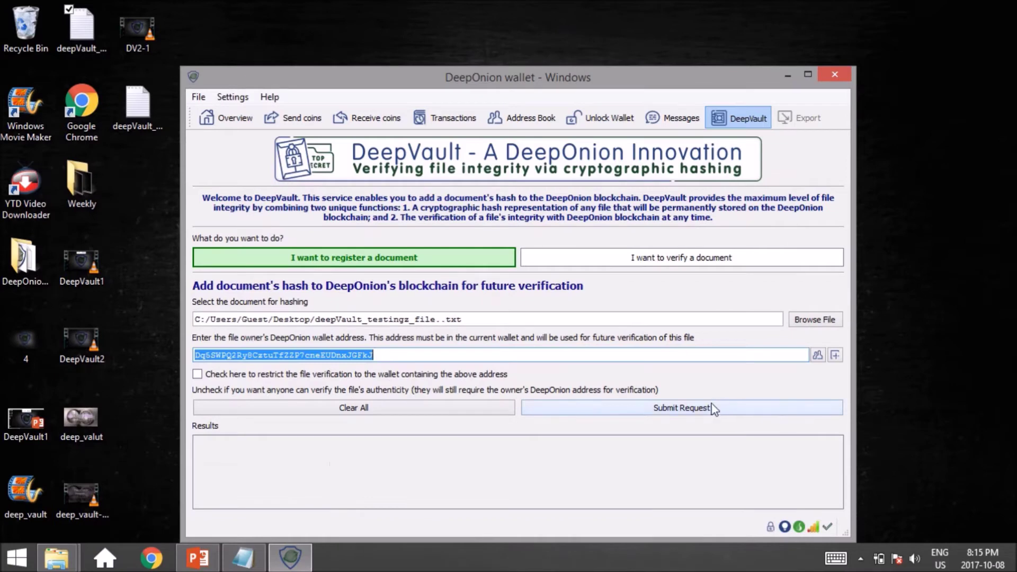
# - Submit the registration request and unlock the wallet with its passphrase
pyautogui.click(708, 414)
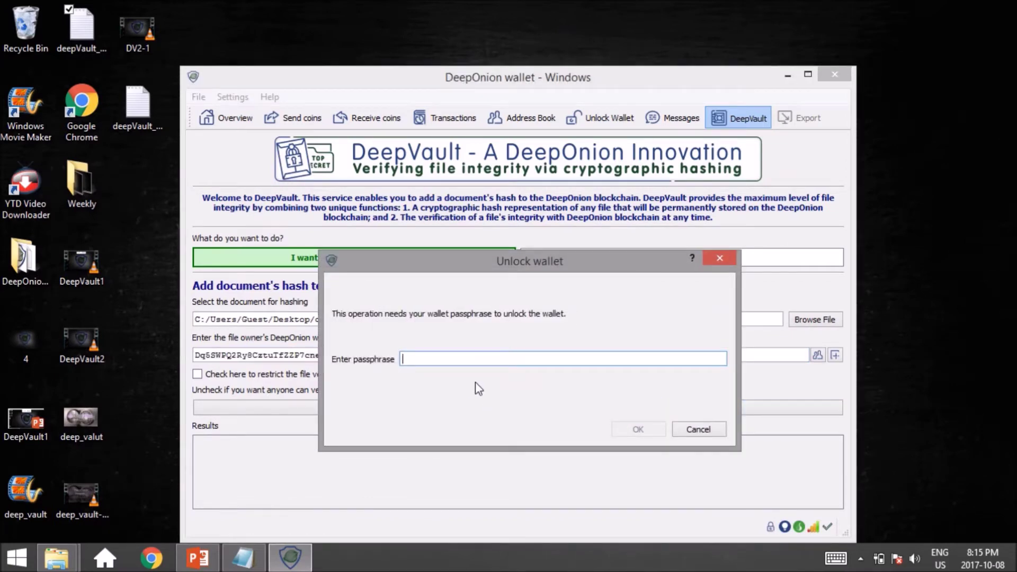
pyautogui.write('•••••••••')
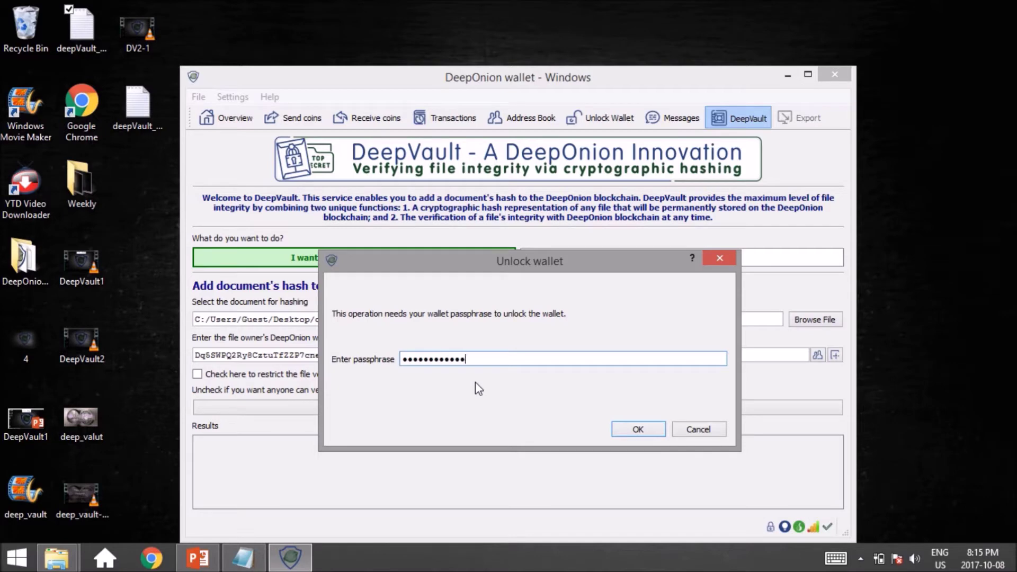
pyautogui.press('Return')
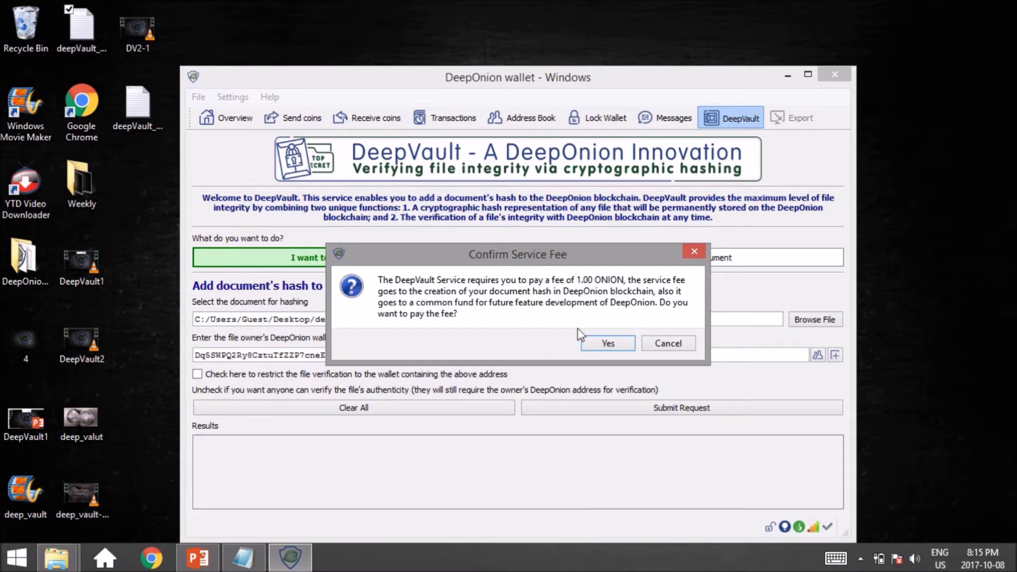
# - Accept the 1.00 ONION service fee and dismiss the sent-transaction notification
pyautogui.click(604, 347)
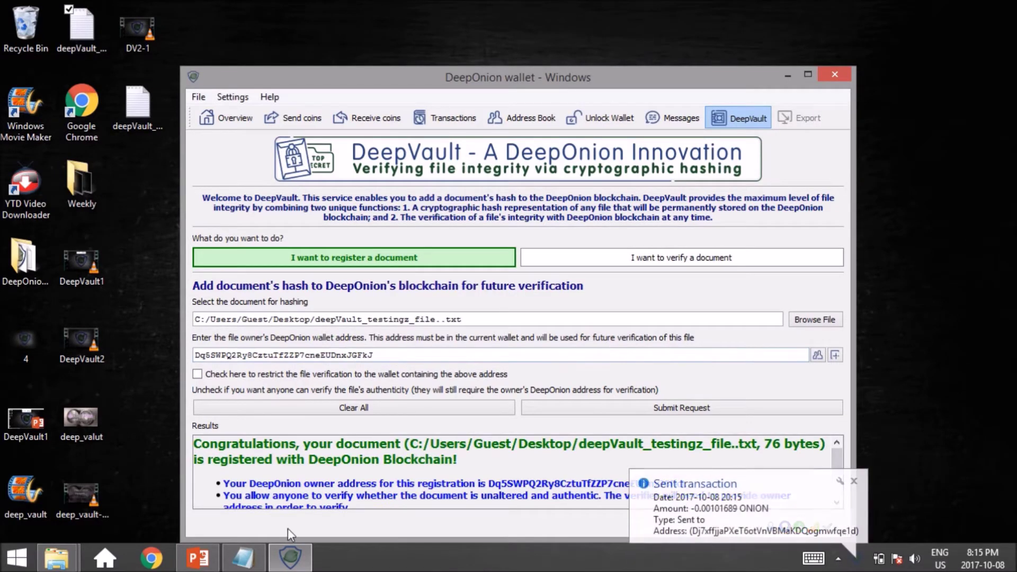
pyautogui.click(855, 482)
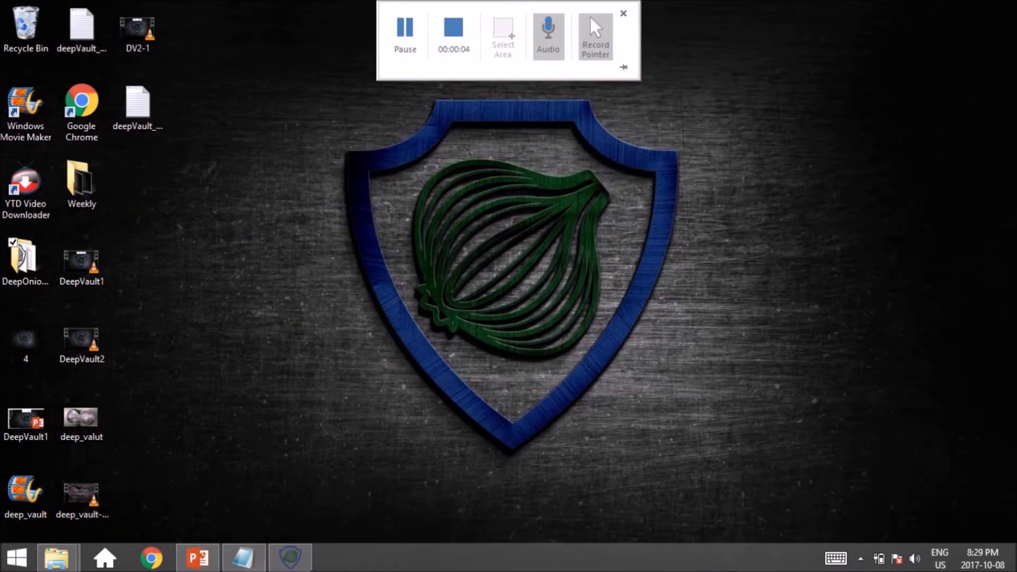
# - Switch DeepVault to verify mode and load deepVault_testingz_file..txt from the Desktop
pyautogui.click(290, 557)
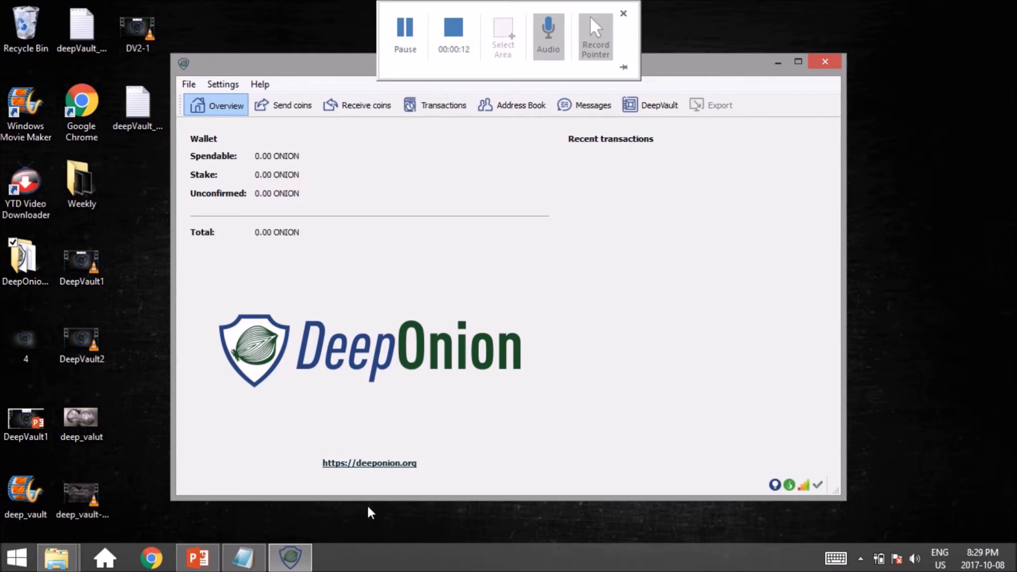
pyautogui.click(650, 106)
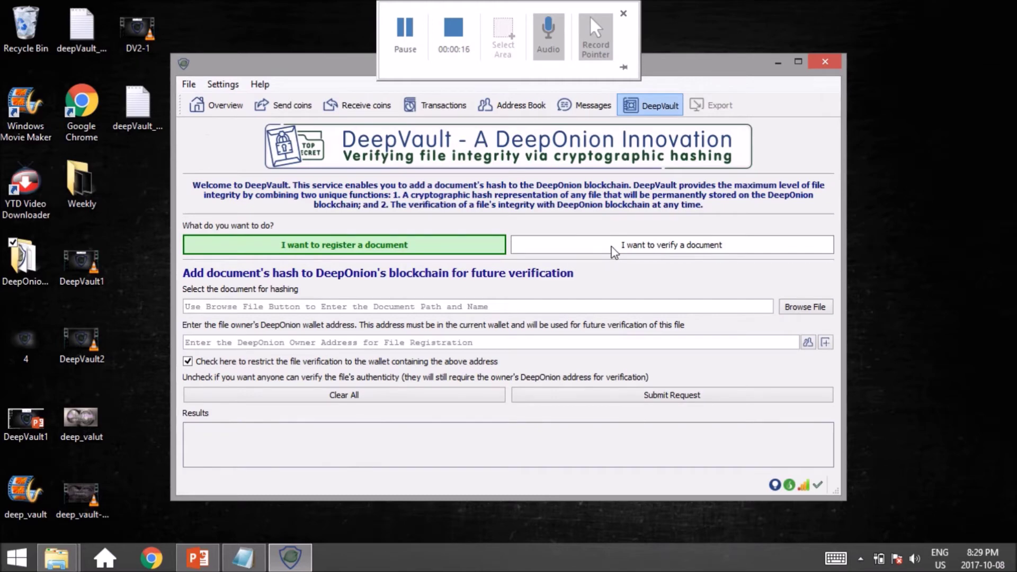
pyautogui.click(682, 251)
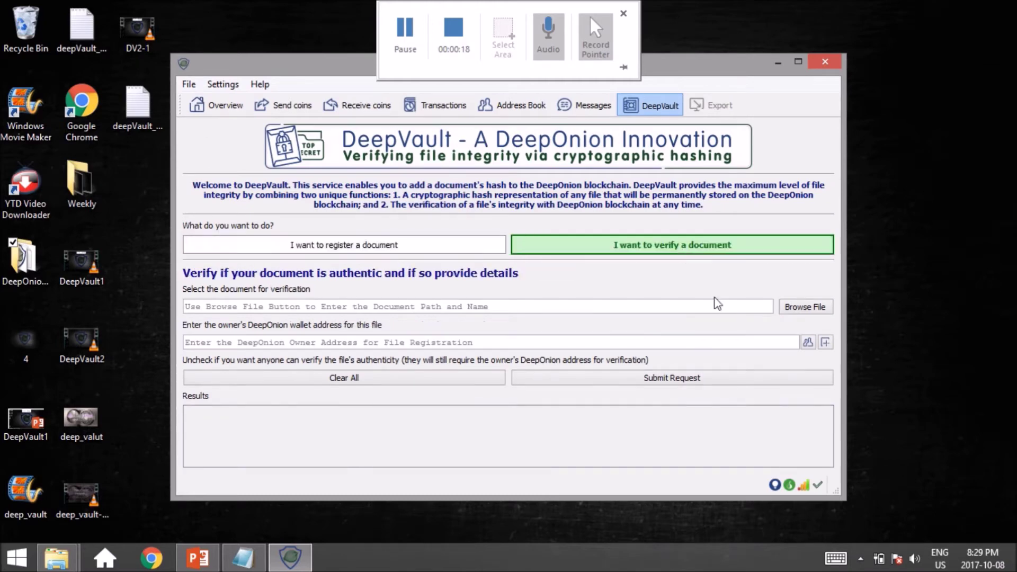
pyautogui.click(804, 309)
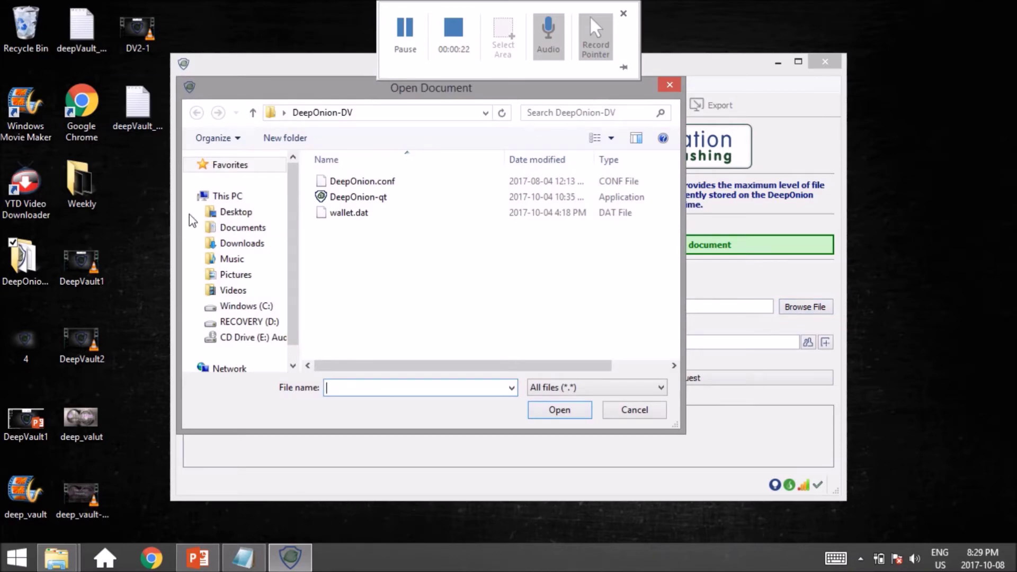
pyautogui.click(212, 212)
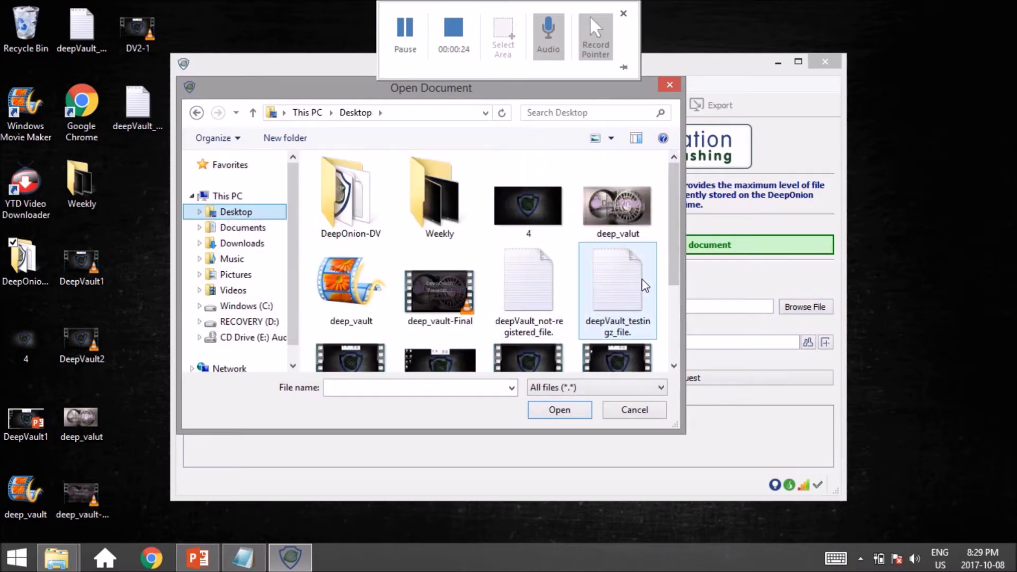
pyautogui.click(642, 286)
pyautogui.doubleClick(640, 278)
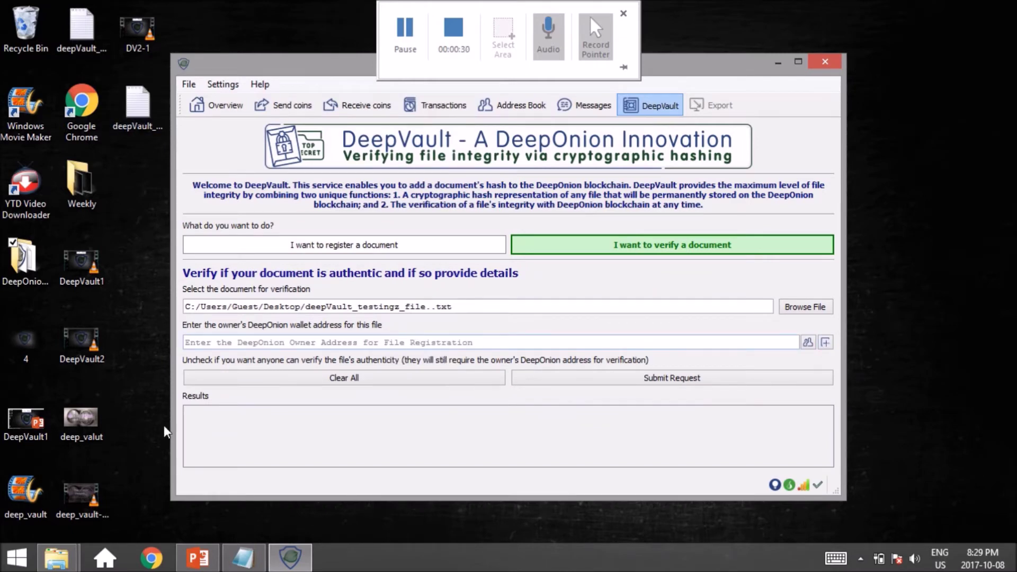
# - Fill in the owner's wallet address from the note and submit the verification
pyautogui.click(243, 557)
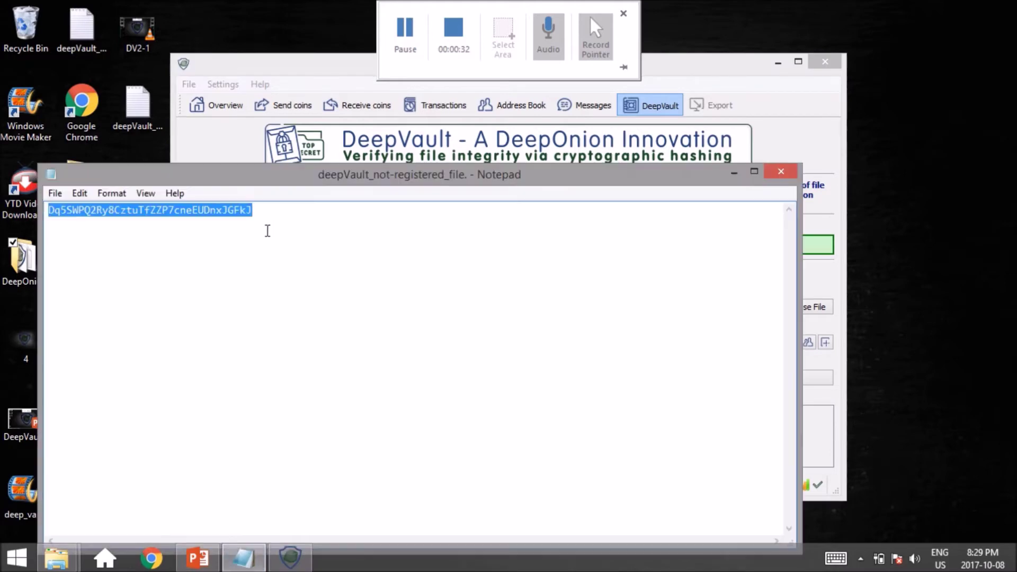
pyautogui.click(733, 173)
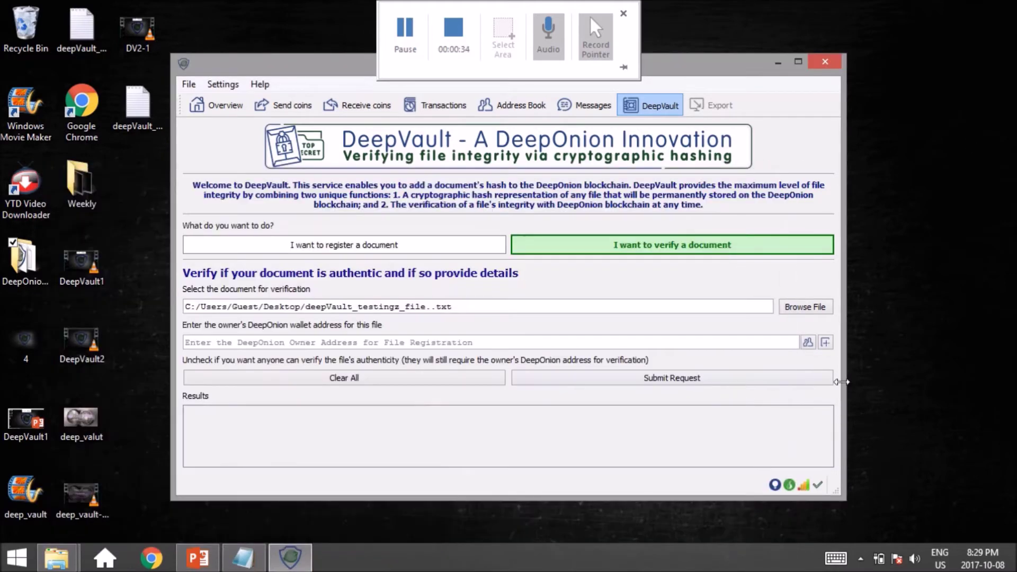
pyautogui.click(825, 342)
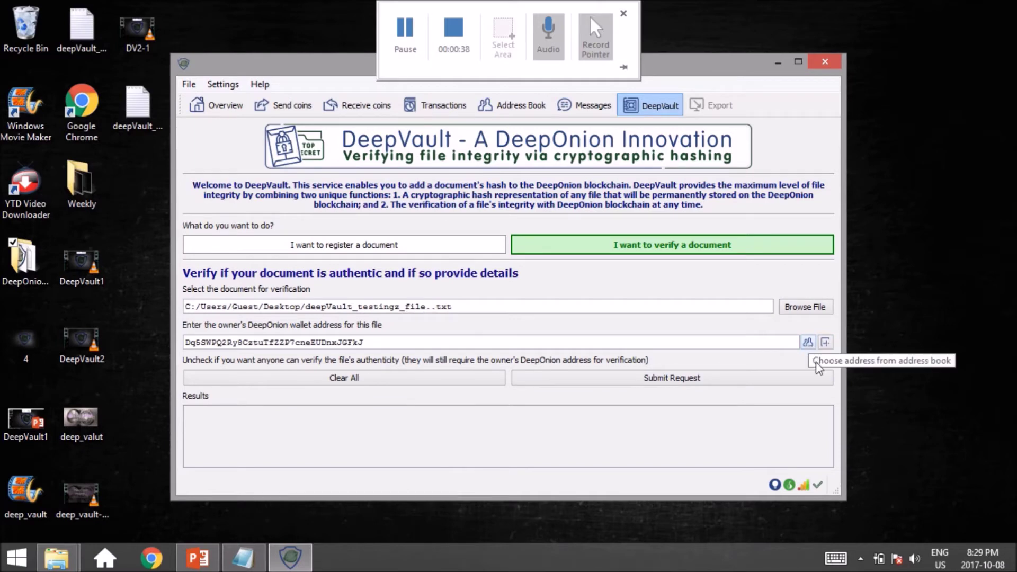
pyautogui.click(681, 385)
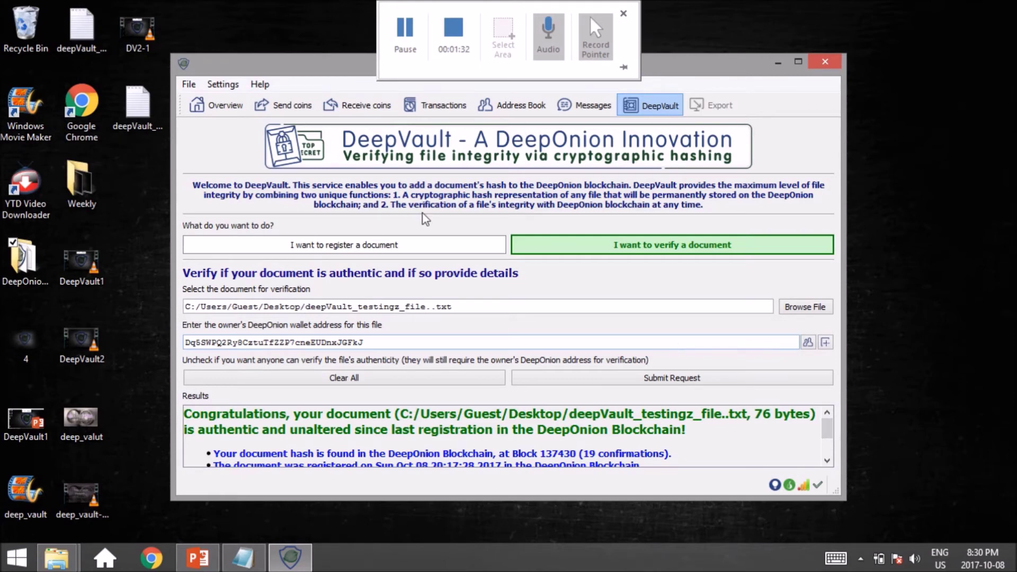
# - Clear the verify form after the file is confirmed authentic at Block 137430
pyautogui.click(362, 376)
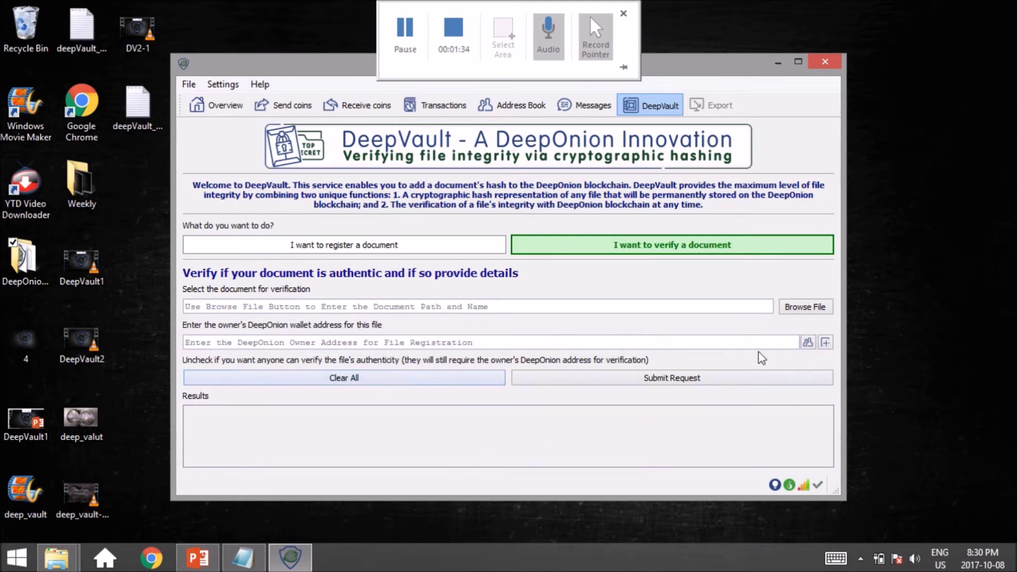
# - Load deepVault_not-registered_file..txt from the Desktop and paste in the owner's wallet address
pyautogui.click(801, 308)
pyautogui.click(822, 309)
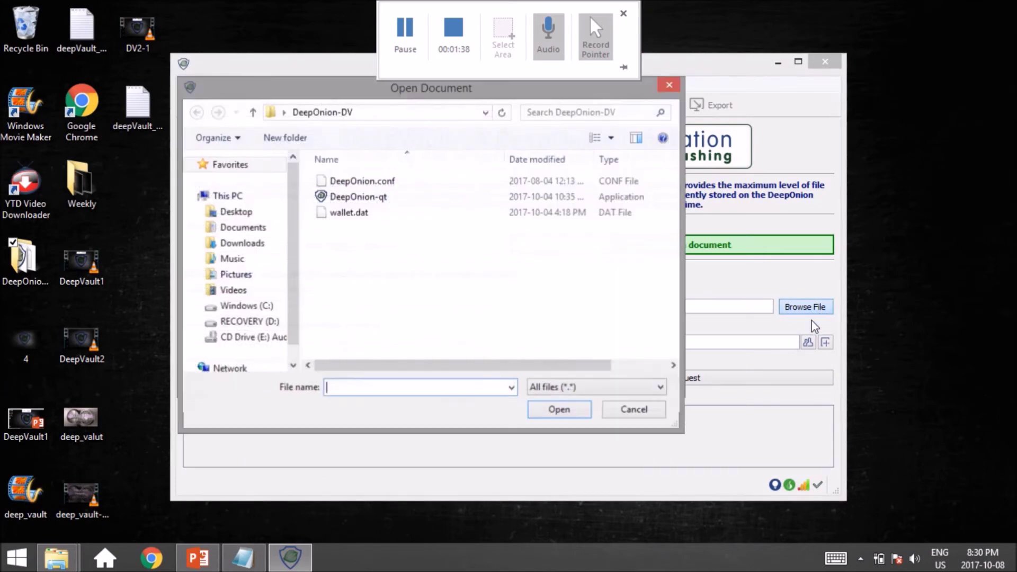
pyautogui.click(245, 217)
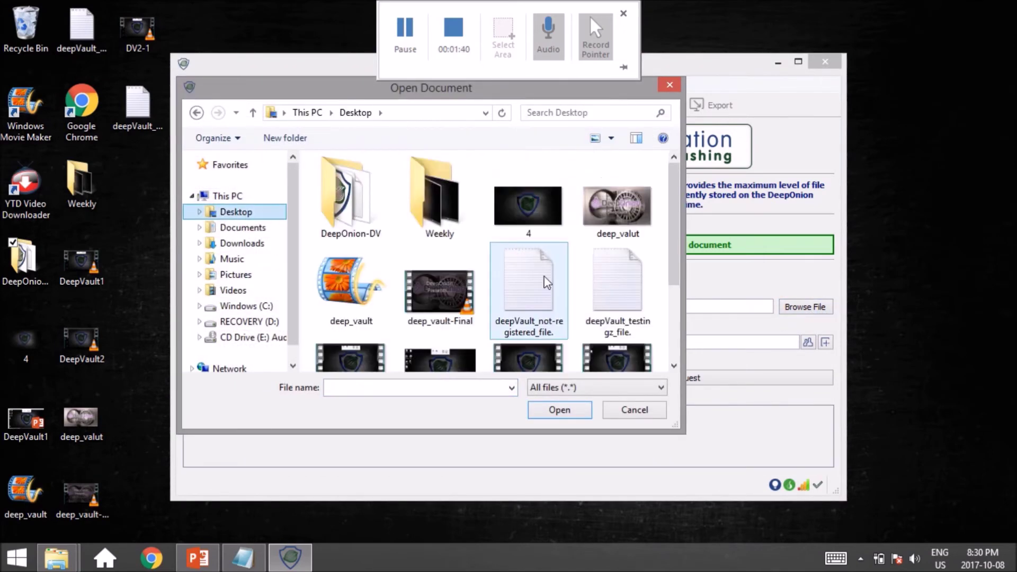
pyautogui.doubleClick(553, 297)
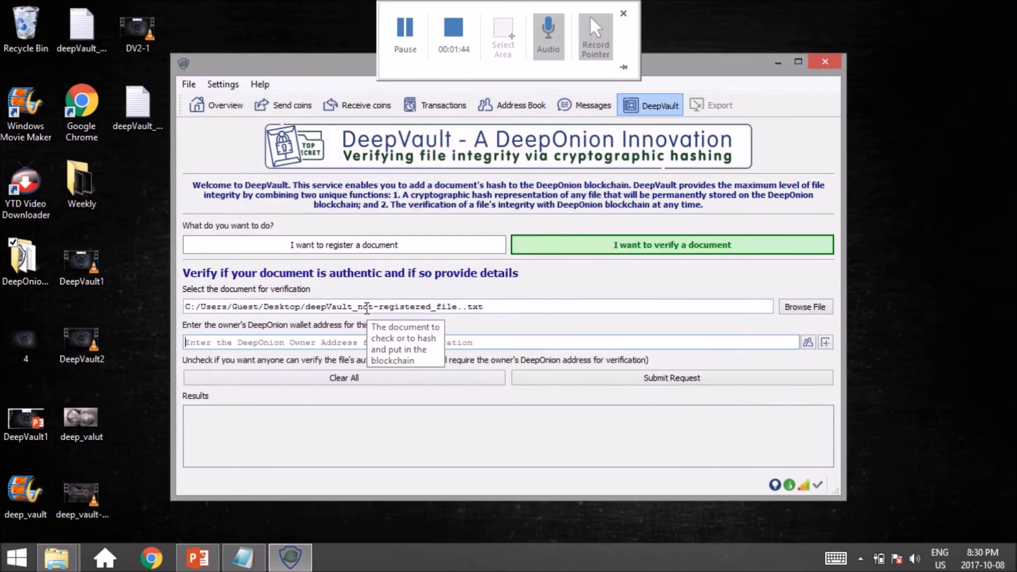
pyautogui.write('Dq5SWPQ2Ry8CztuTfZZP7cneEUDnxJGFkJ')
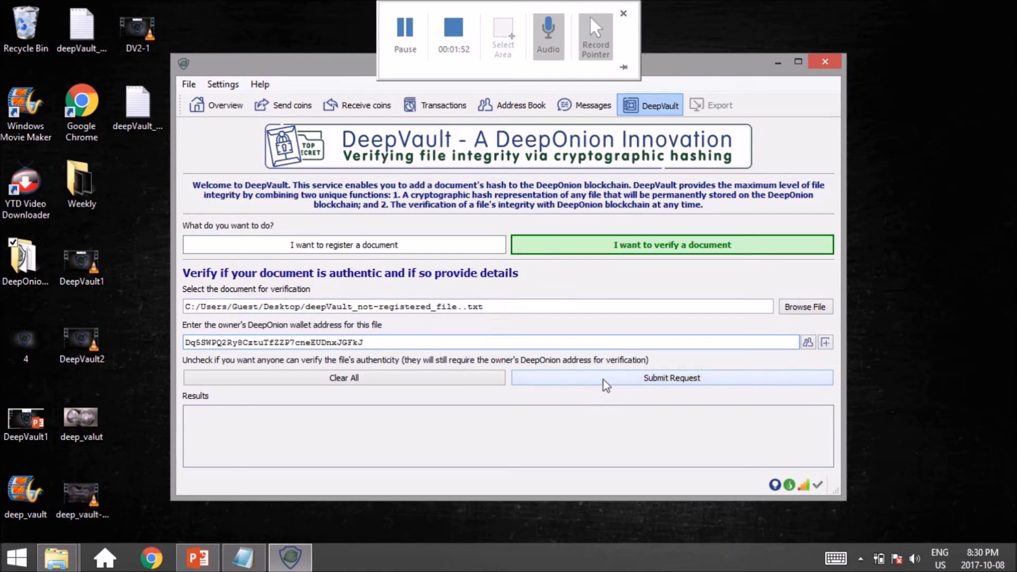
# - Submit the check and review the 'not found in the DeepOnion blockchain' result for the 35-byte file
pyautogui.click(638, 381)
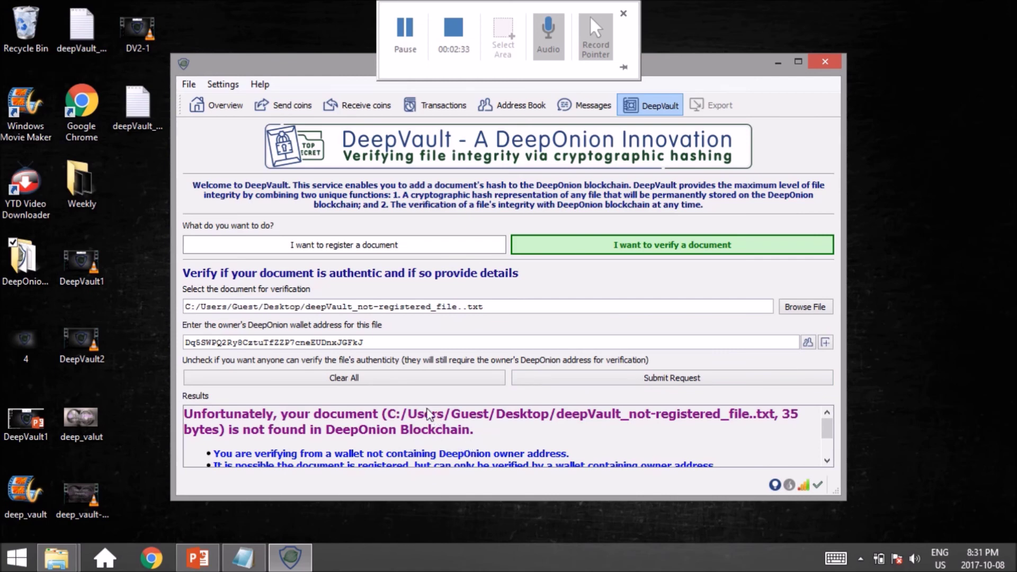
pyautogui.scroll(-1, 419, 442)
pyautogui.scroll(1, 419, 445)
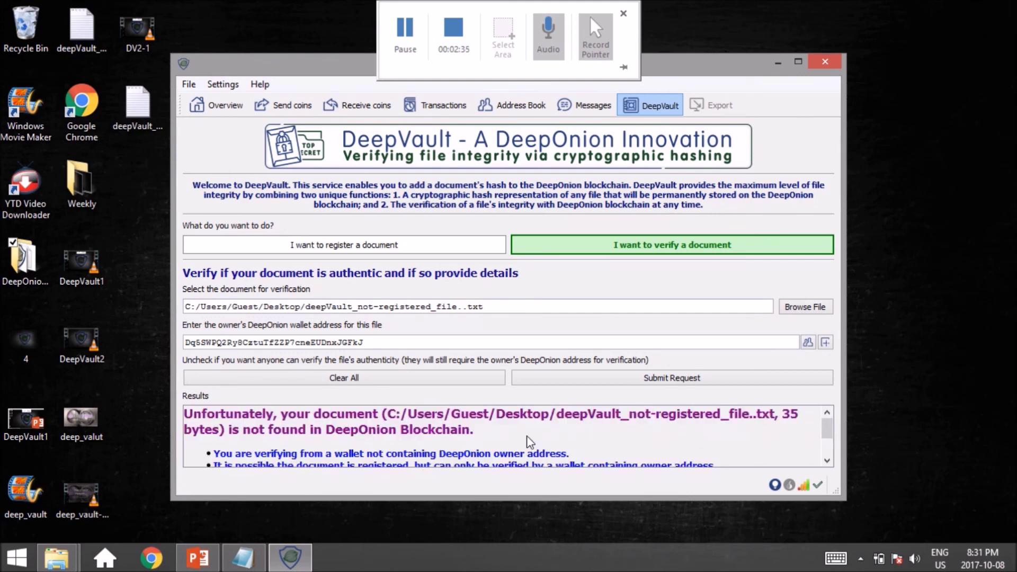